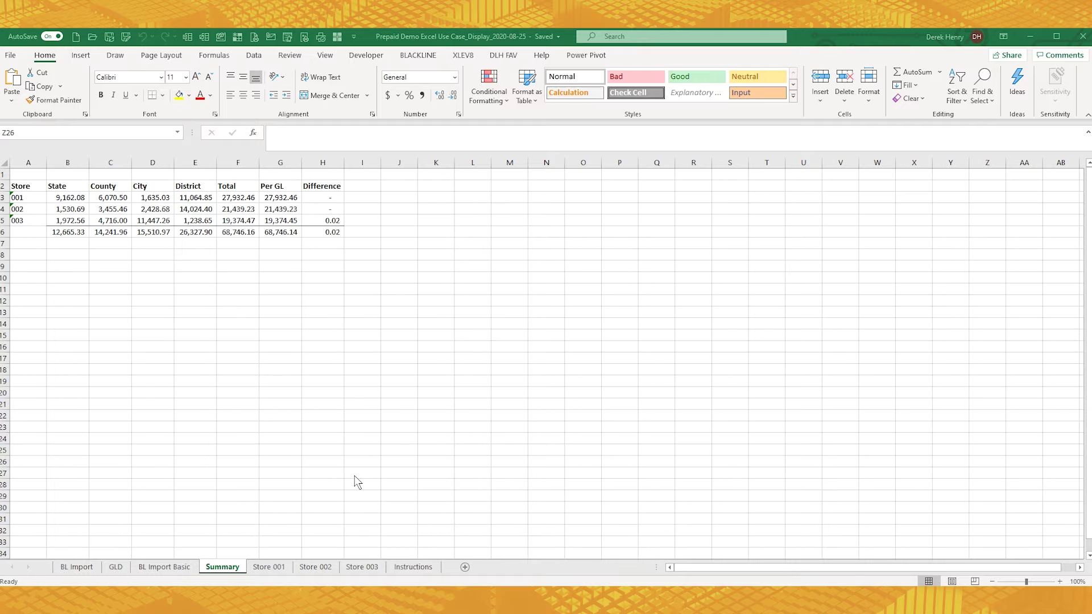
# - Review the Store 001, 002 and 003 tax schedules and the Summary sheet, then switch to BlackLine
pyautogui.click(270, 568)
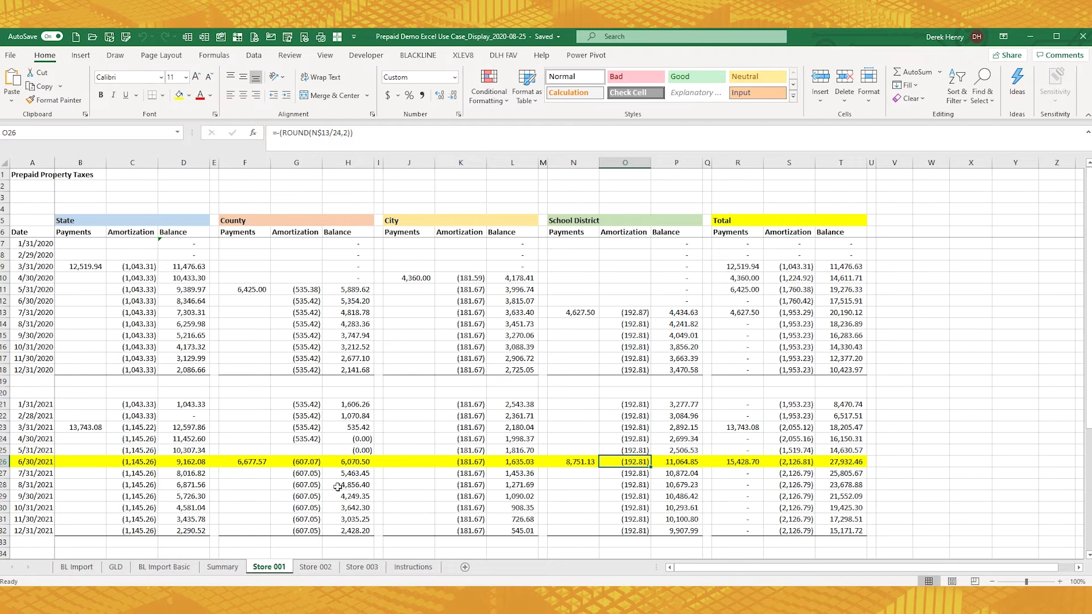
pyautogui.click(316, 567)
pyautogui.click(361, 567)
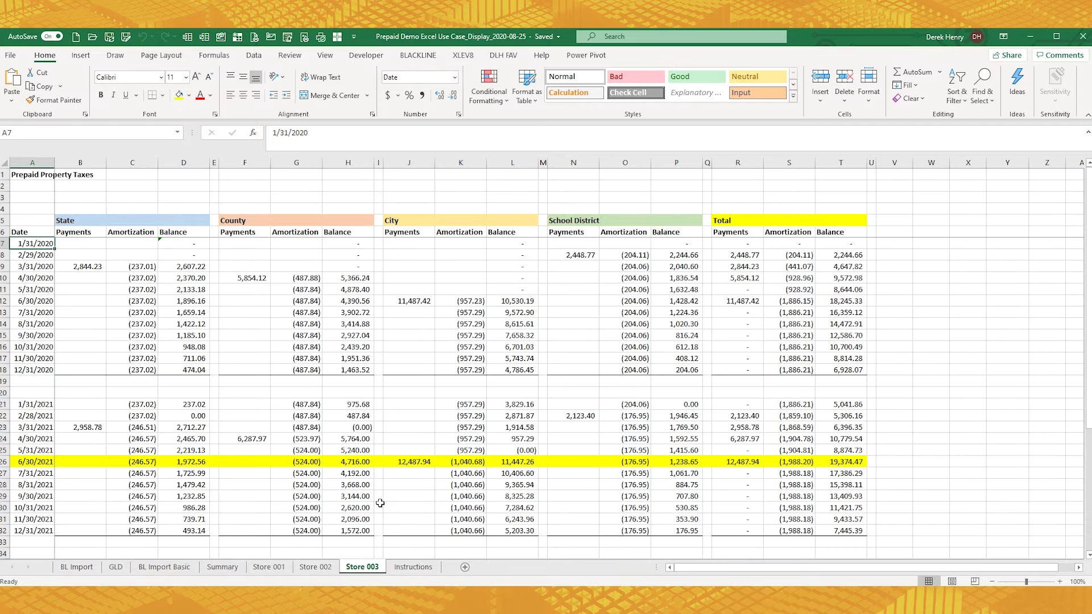
pyautogui.click(223, 568)
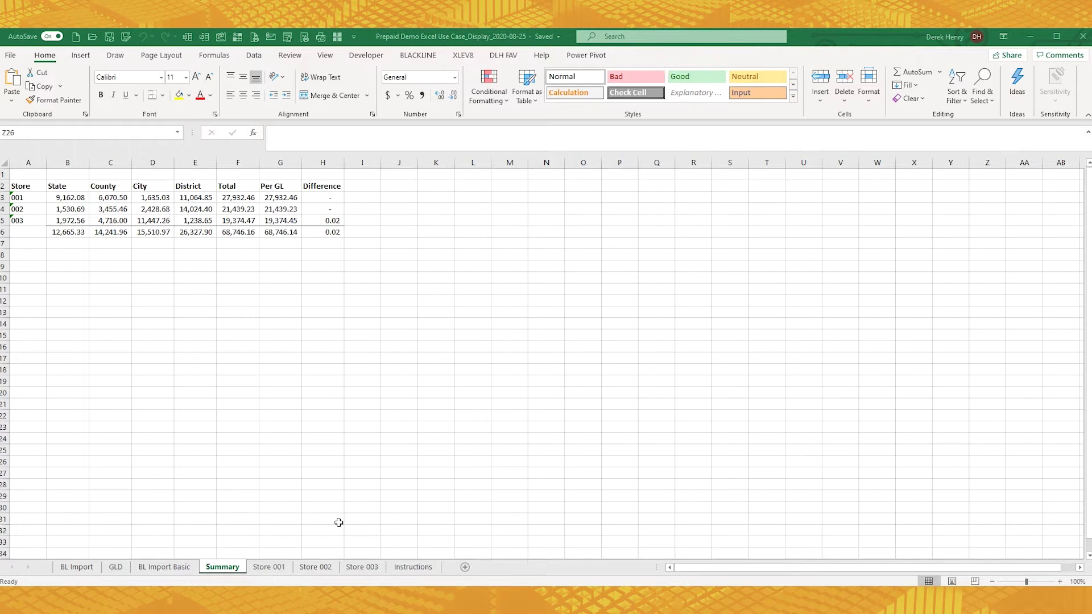
pyautogui.hotkey('alt', 'Tab')
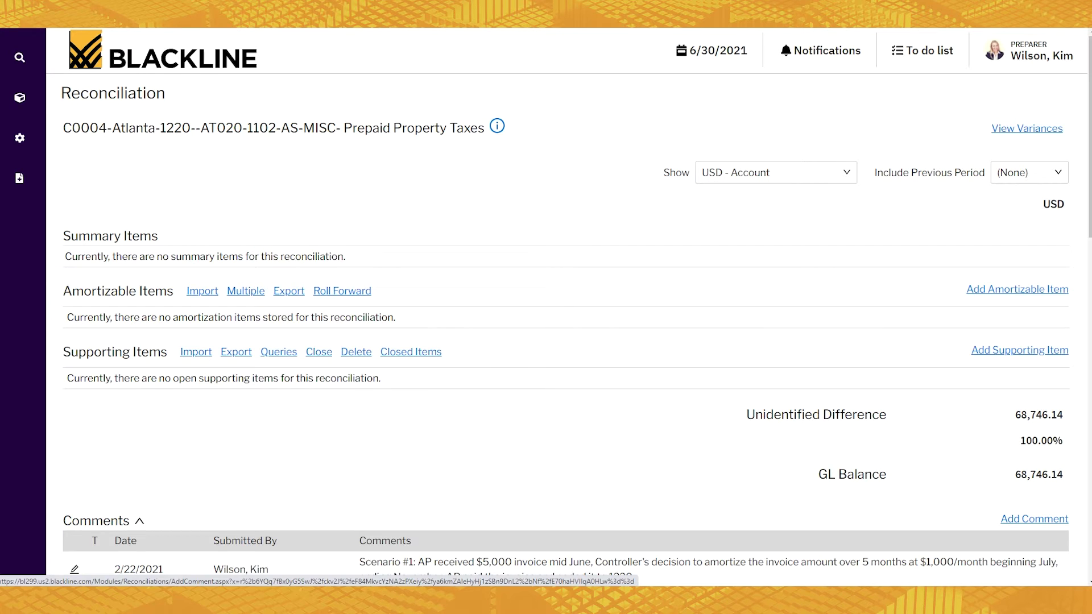
pyautogui.click(1009, 519)
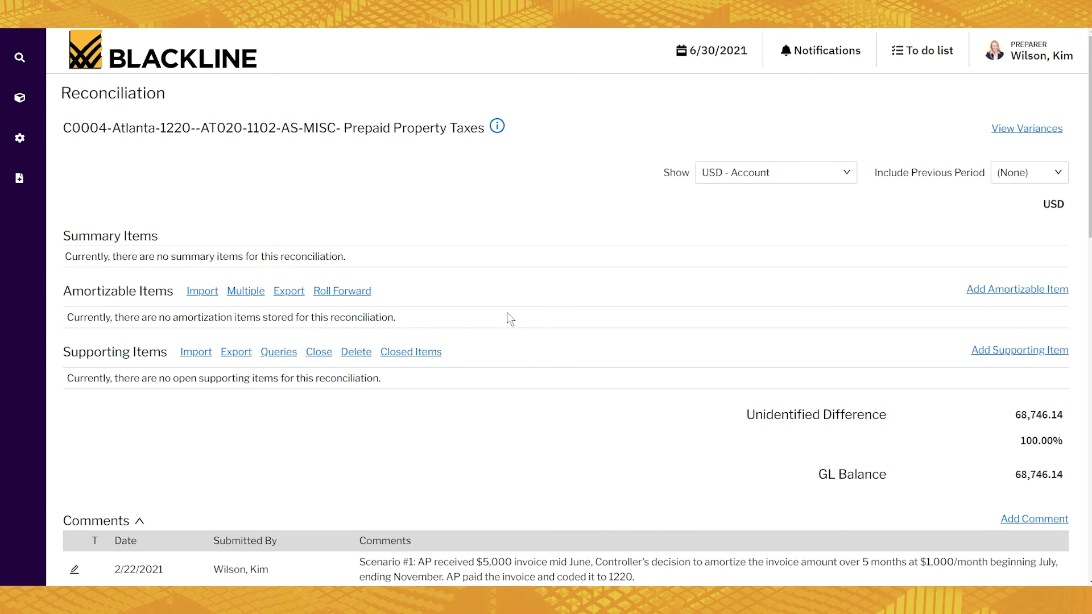
# - Start a multiple amortizable-items import from Prepaid Demo Excel Use Case_2020-08-25.xlsx and review the BL Import mapping
pyautogui.click(246, 292)
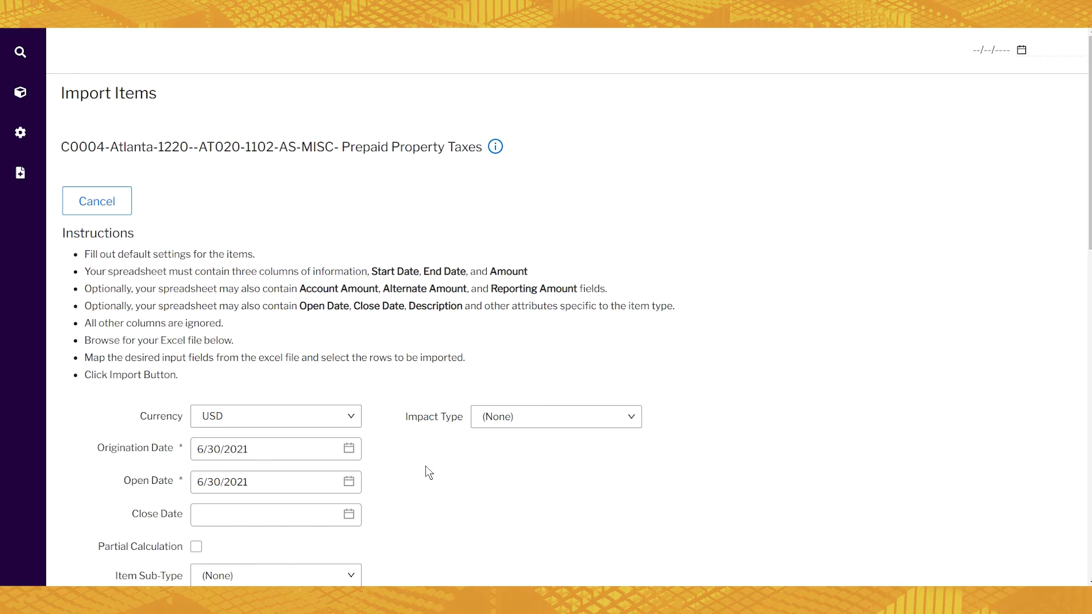
pyautogui.scroll(-12, 427, 468)
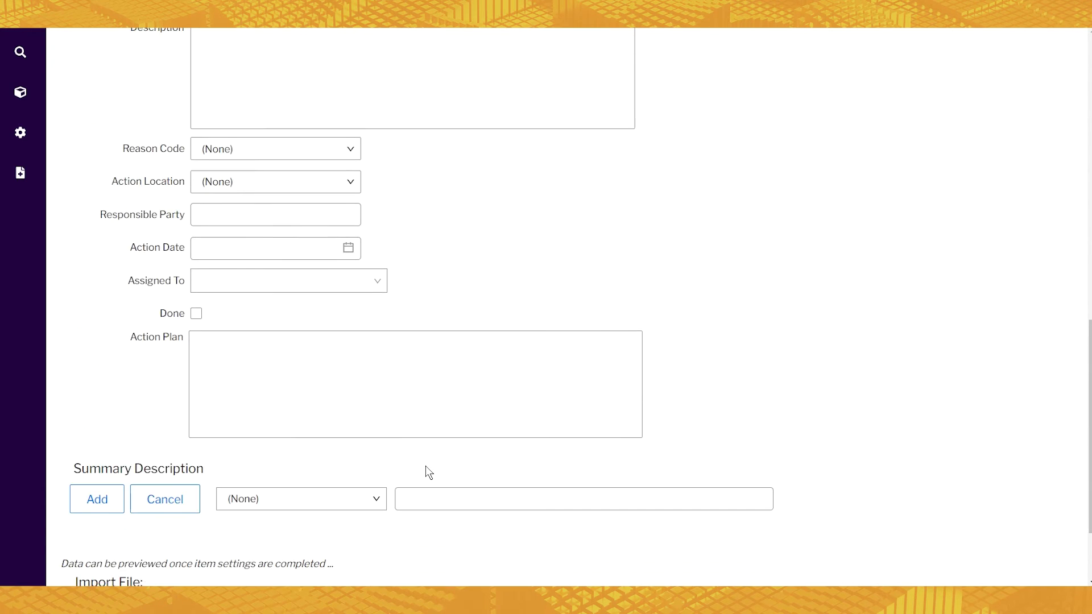
pyautogui.scroll(-2, 428, 473)
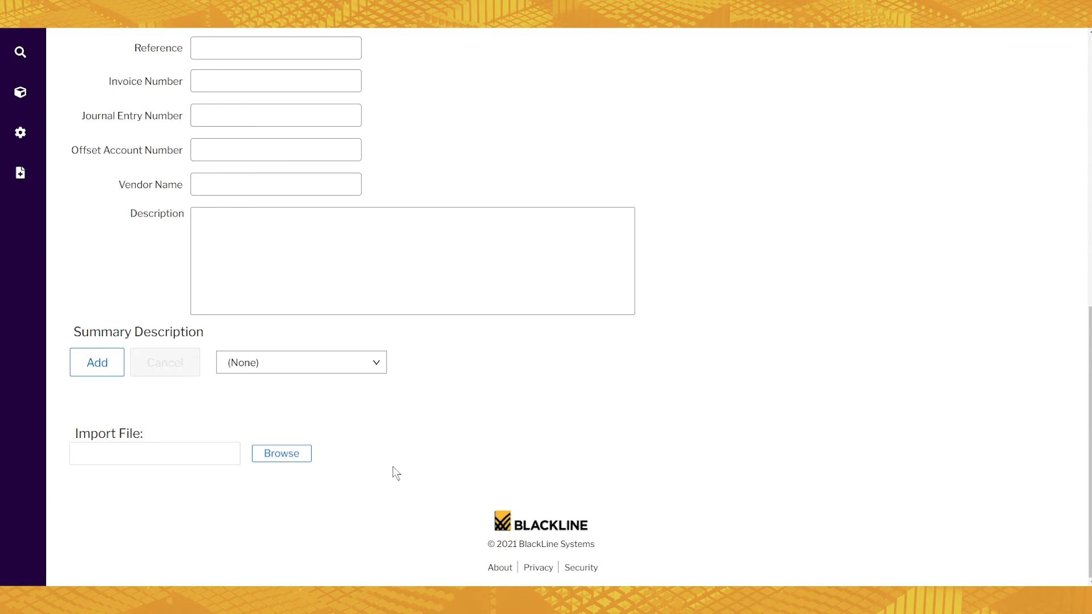
pyautogui.click(282, 454)
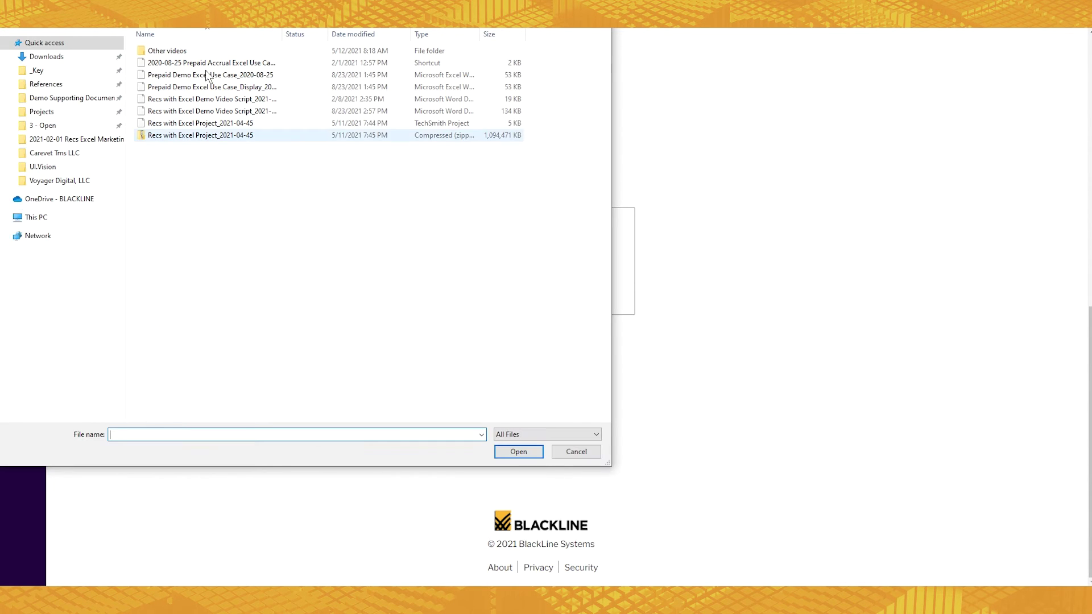
pyautogui.doubleClick(215, 74)
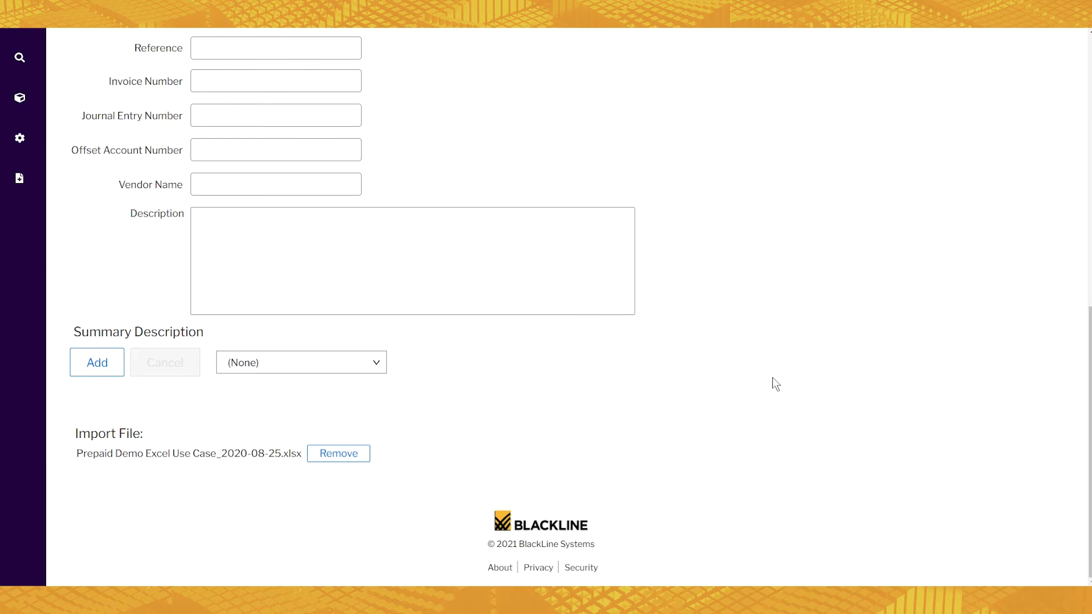
pyautogui.scroll(-7, 773, 378)
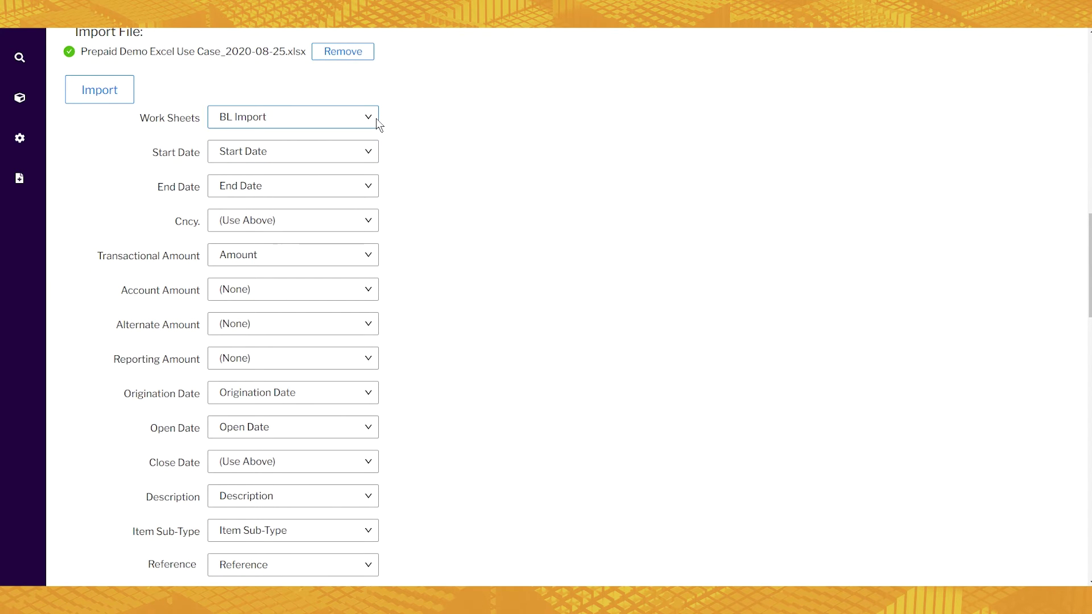
pyautogui.hotkey('alt', 'Tab')
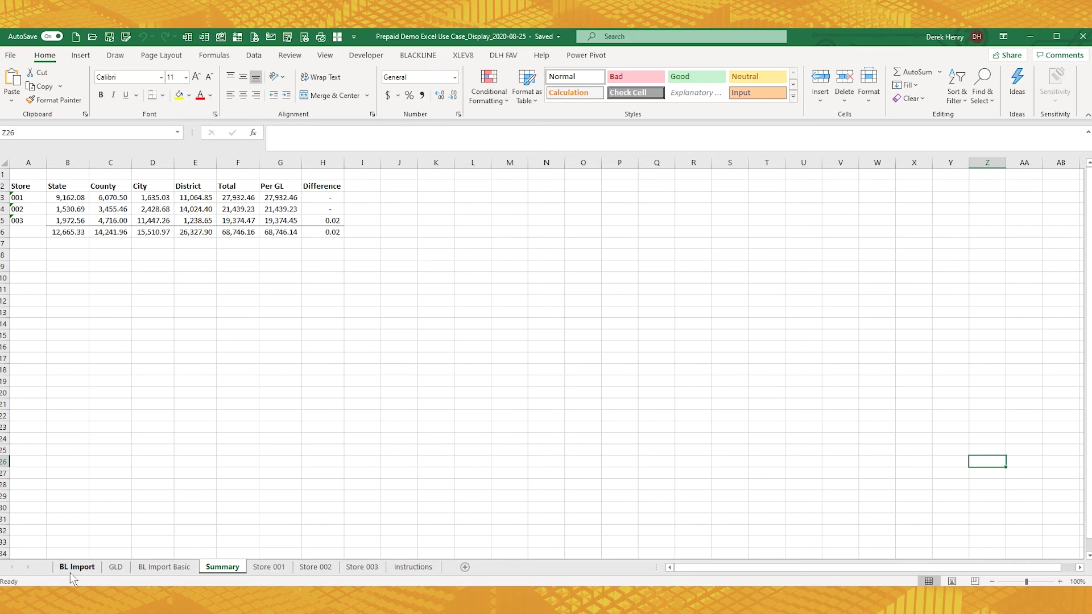
# - Review the source data on the GLD and BL Import sheets in Excel
pyautogui.click(113, 569)
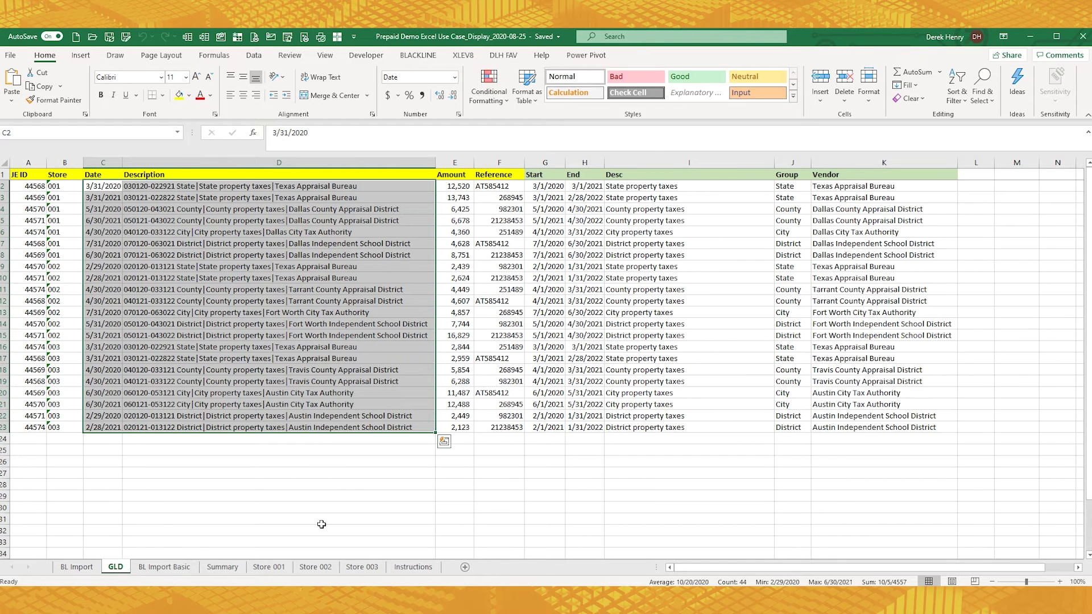
pyautogui.click(76, 567)
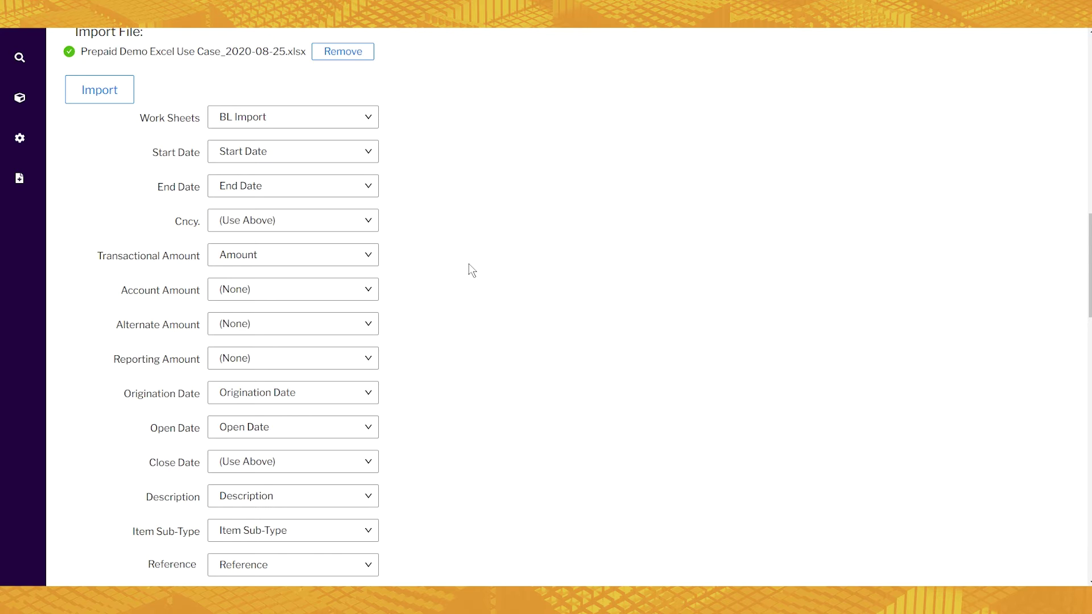
# - Select all 22 previewed BL Import rows and import them as amortizable items
pyautogui.scroll(-4, 473, 271)
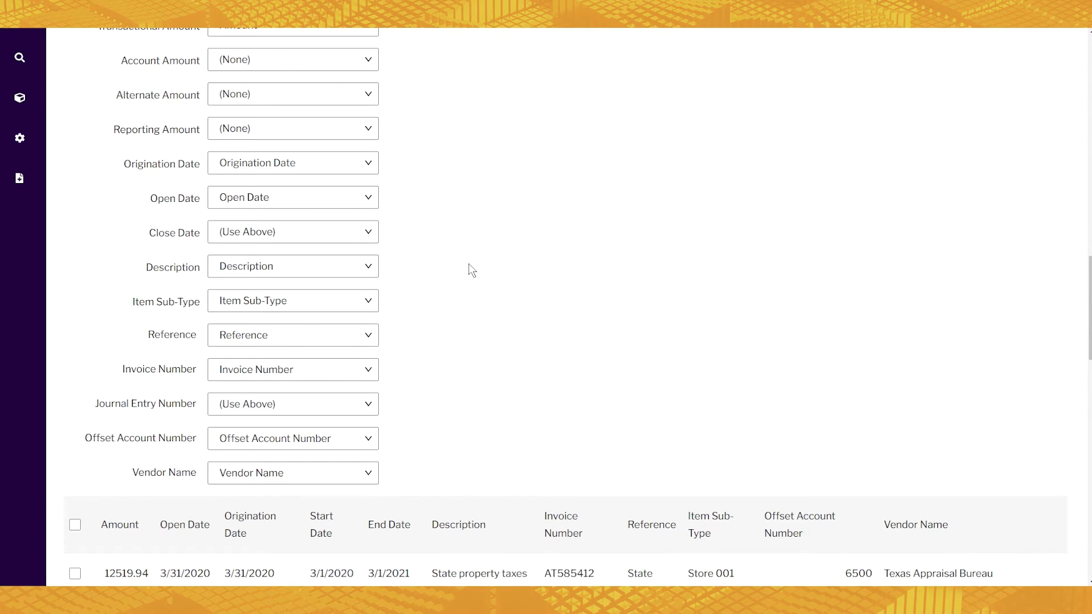
pyautogui.scroll(-4, 473, 271)
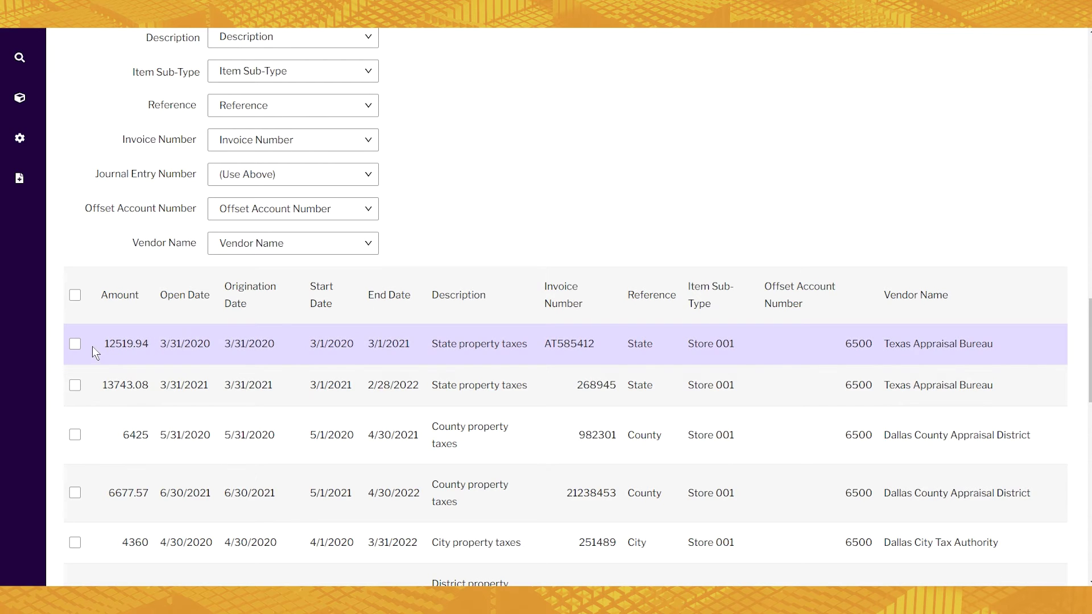
pyautogui.click(75, 295)
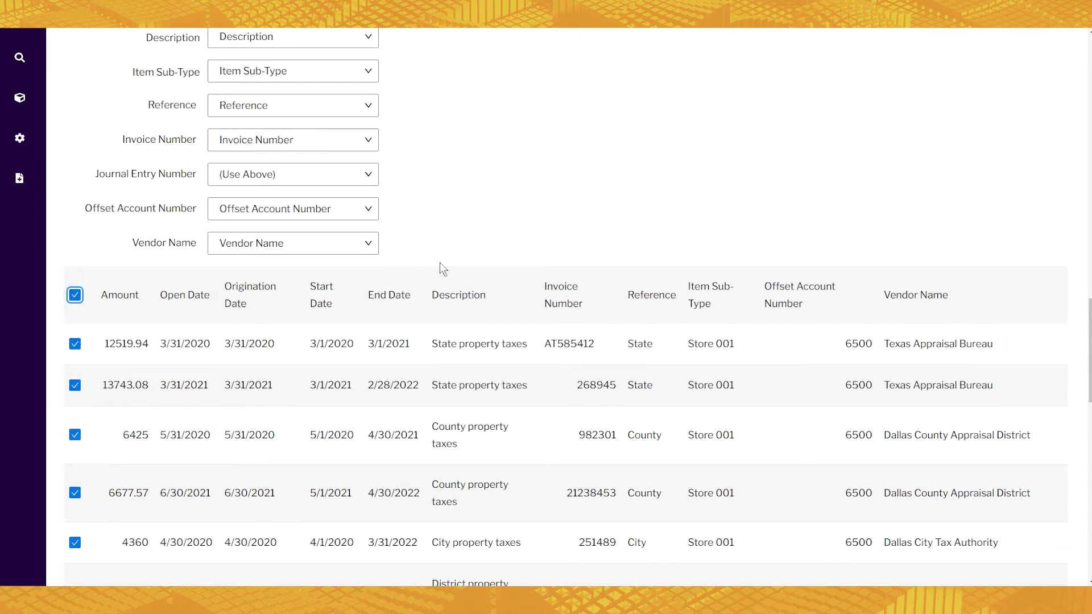
pyautogui.scroll(10, 531, 226)
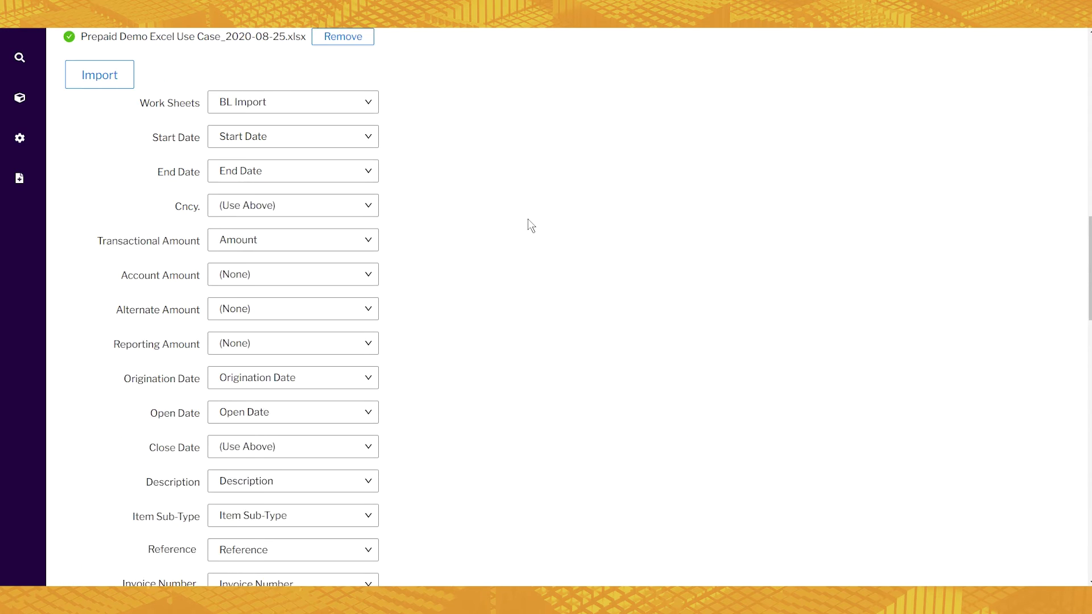
pyautogui.click(99, 209)
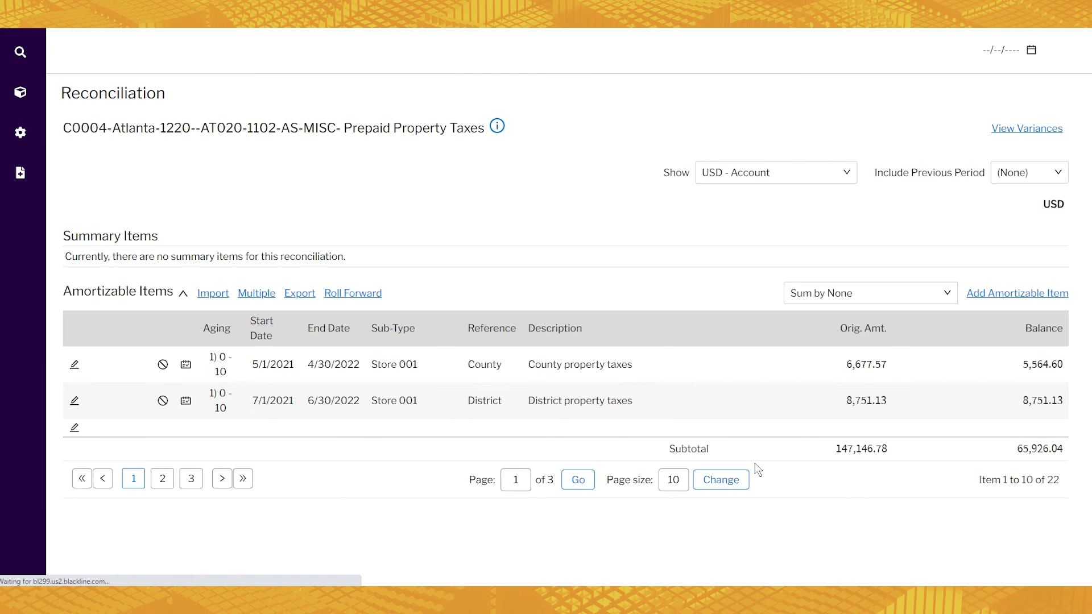
pyautogui.scroll(-8, 827, 463)
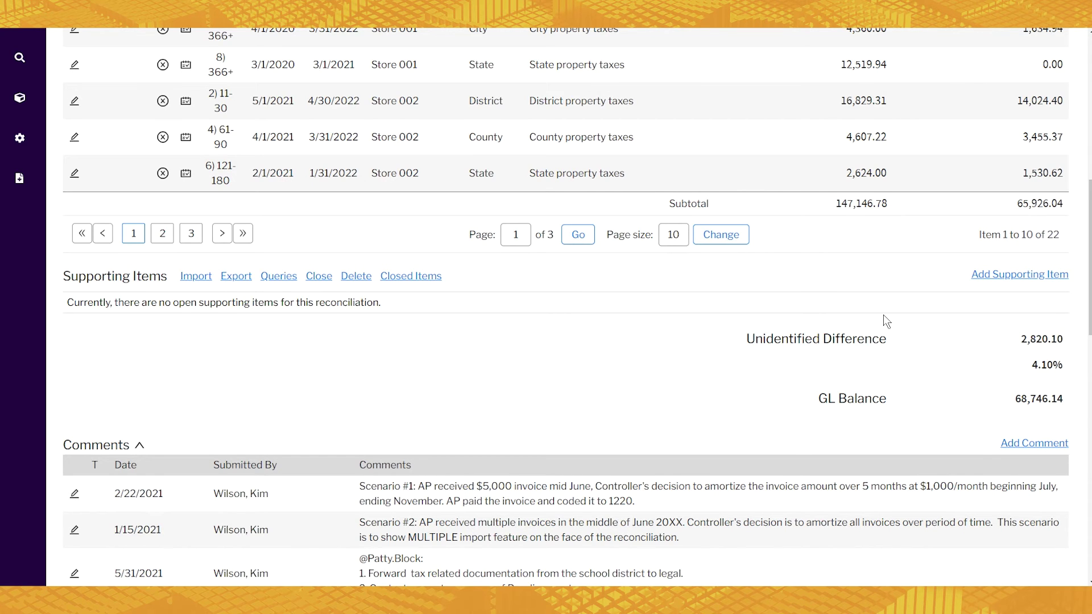
pyautogui.scroll(7, 883, 317)
# - Total the amortizable items with Sum by Sub-Type to show store balances, then return to Excel
pyautogui.click(817, 181)
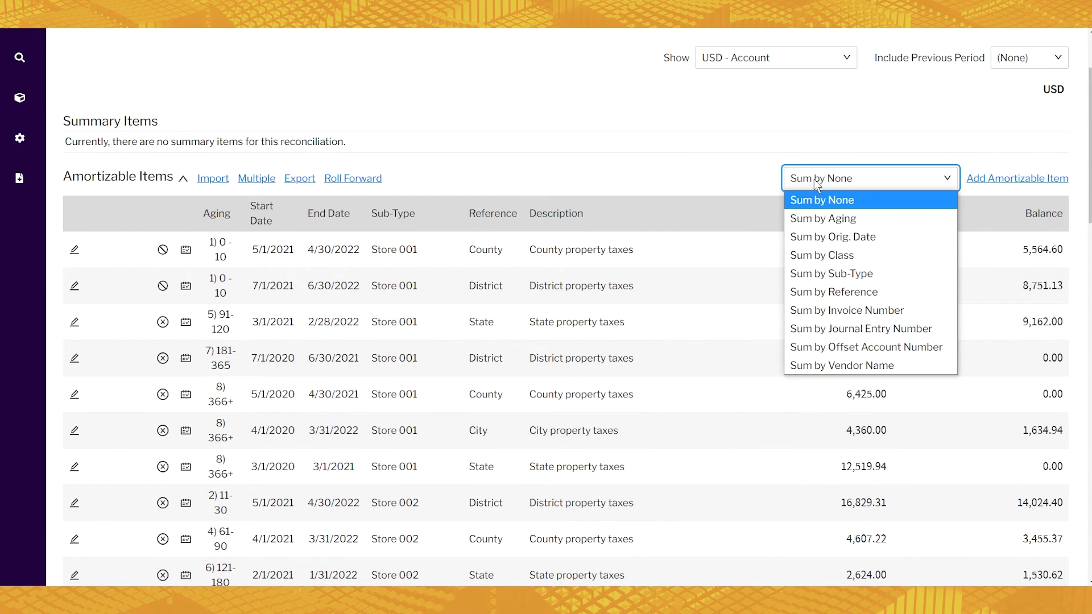
pyautogui.click(850, 273)
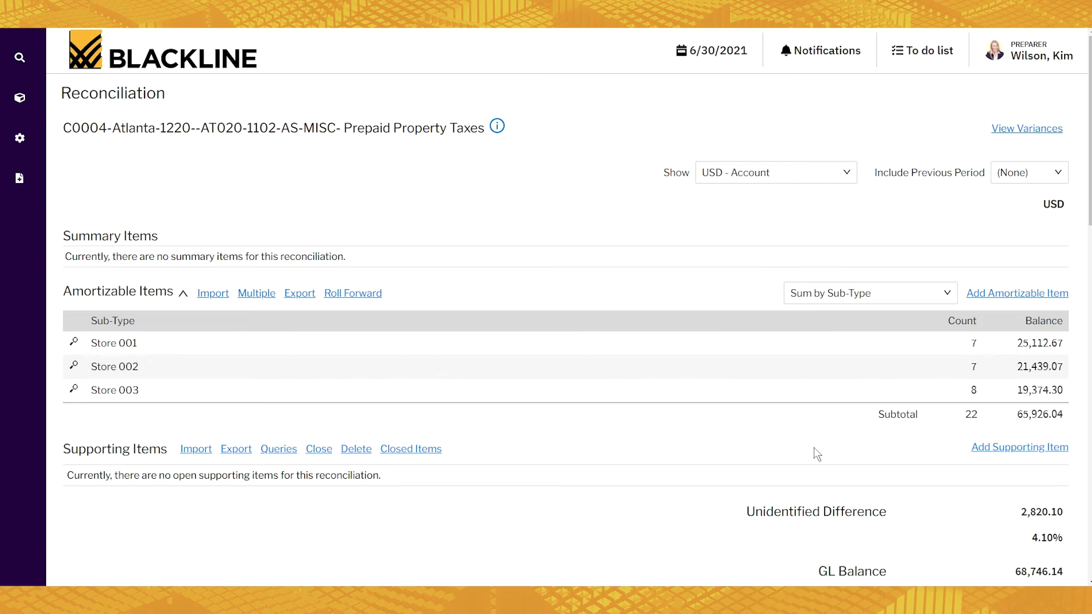
pyautogui.hotkey('alt', 'Tab')
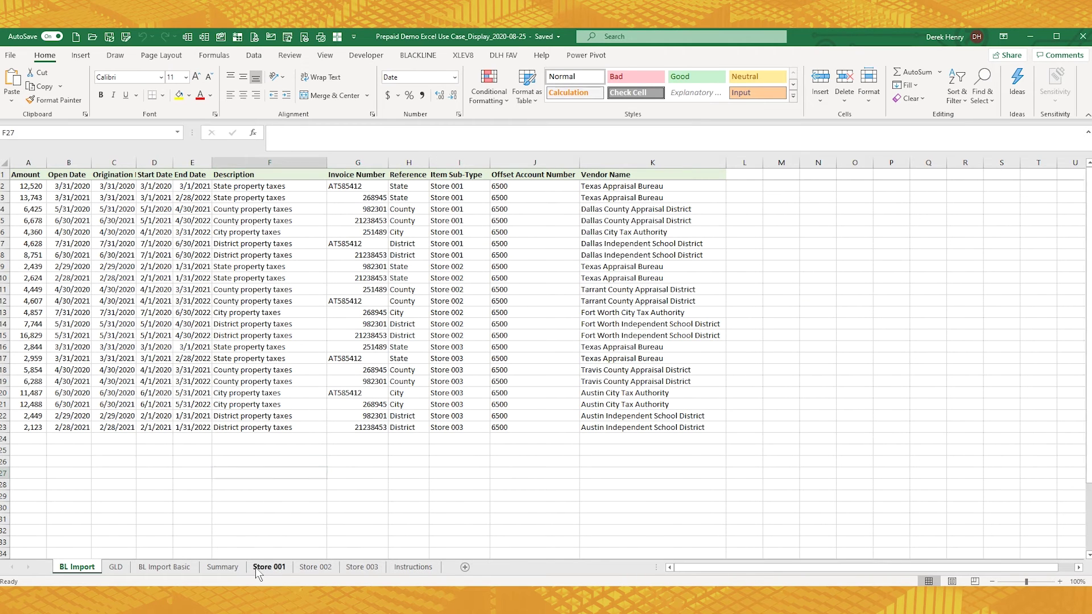
# - Inspect the Store 001 schedule formulas in H26, G26, L27 and O26, then return to BlackLine
pyautogui.click(268, 567)
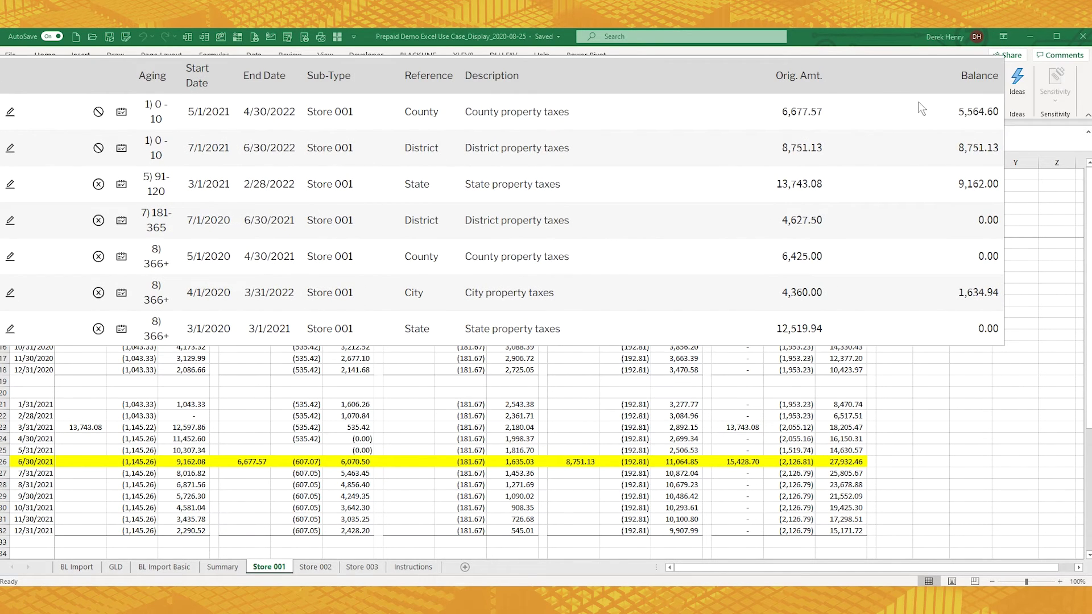
pyautogui.click(348, 462)
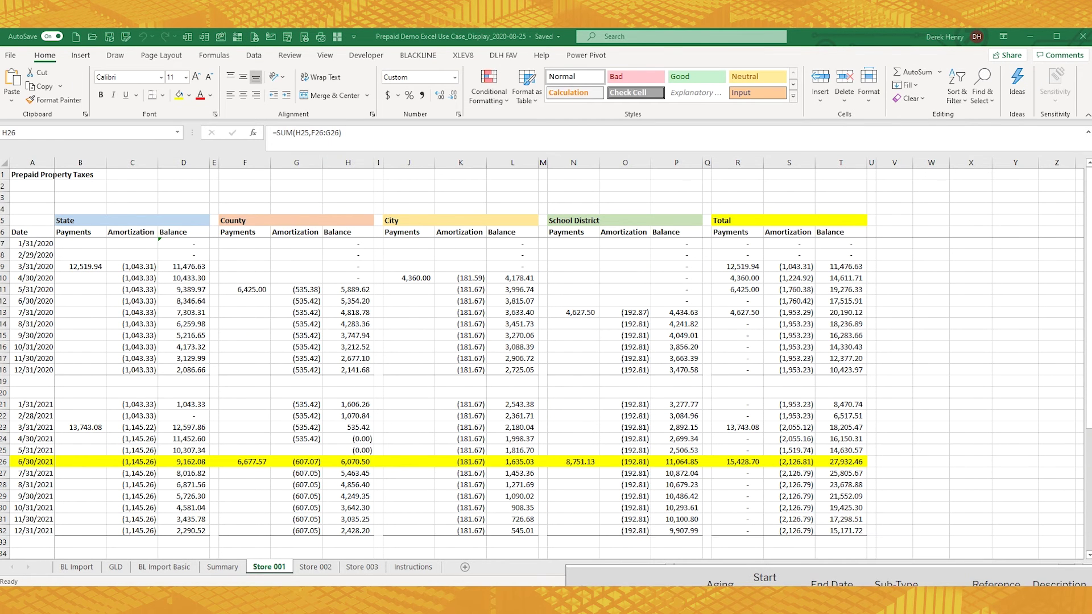
pyautogui.click(307, 461)
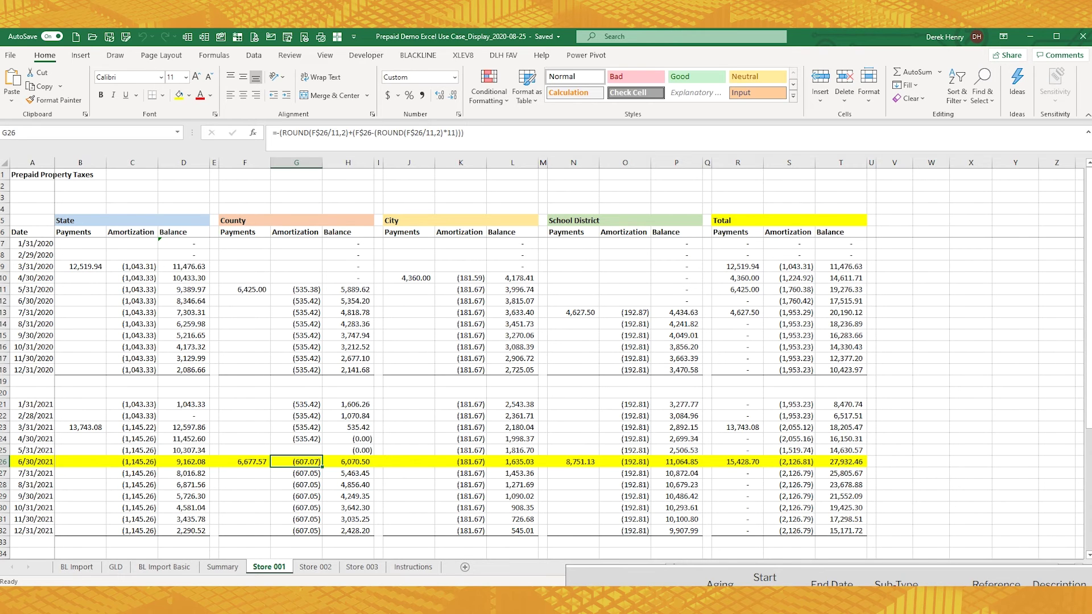
pyautogui.click(535, 471)
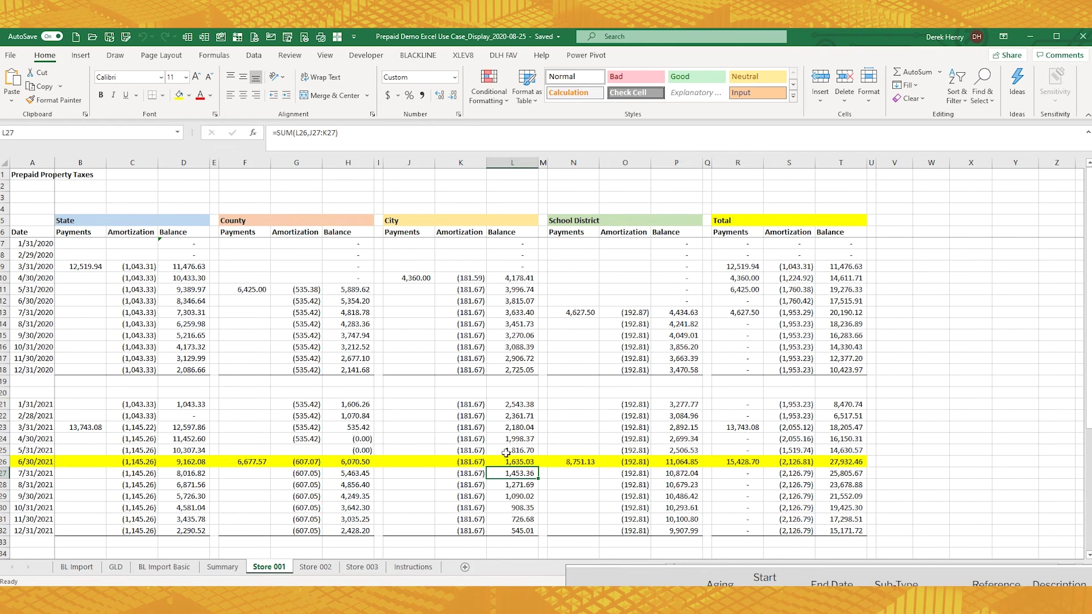
pyautogui.click(628, 460)
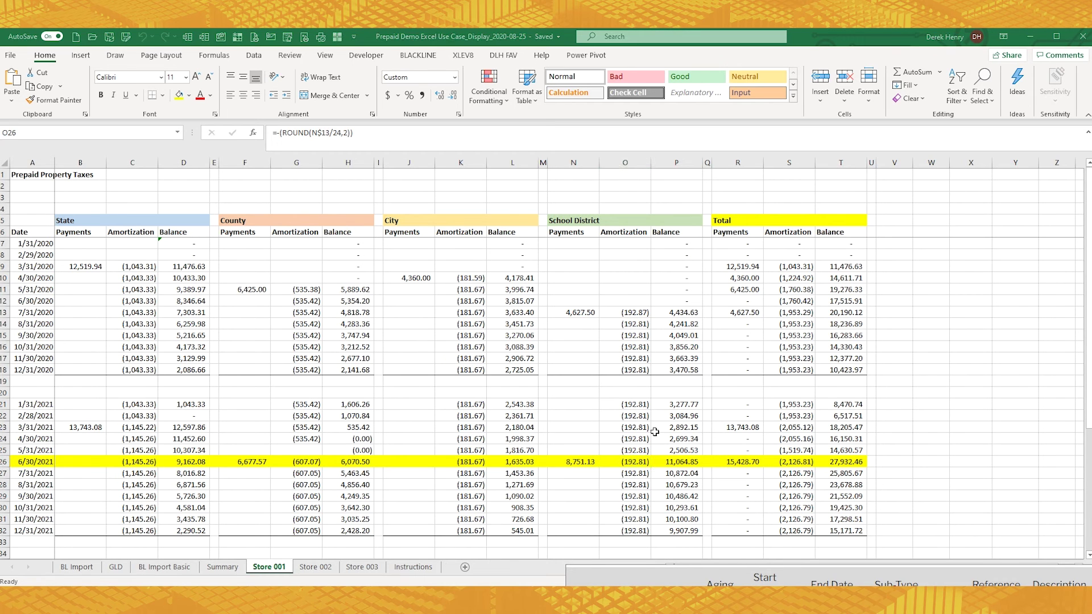
pyautogui.hotkey('alt', 'Tab')
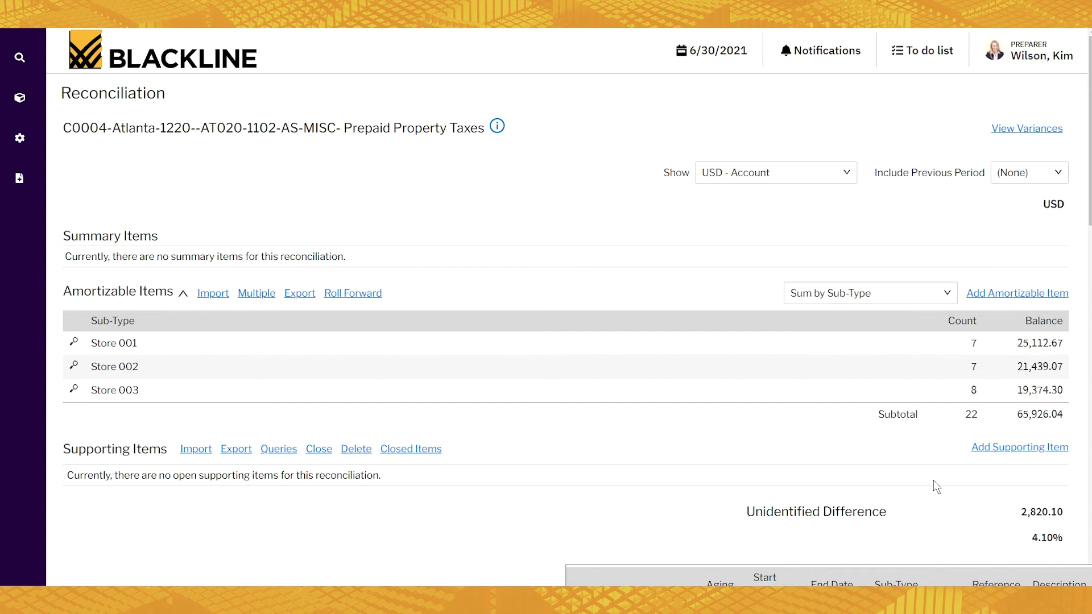
pyautogui.scroll(-1, 934, 487)
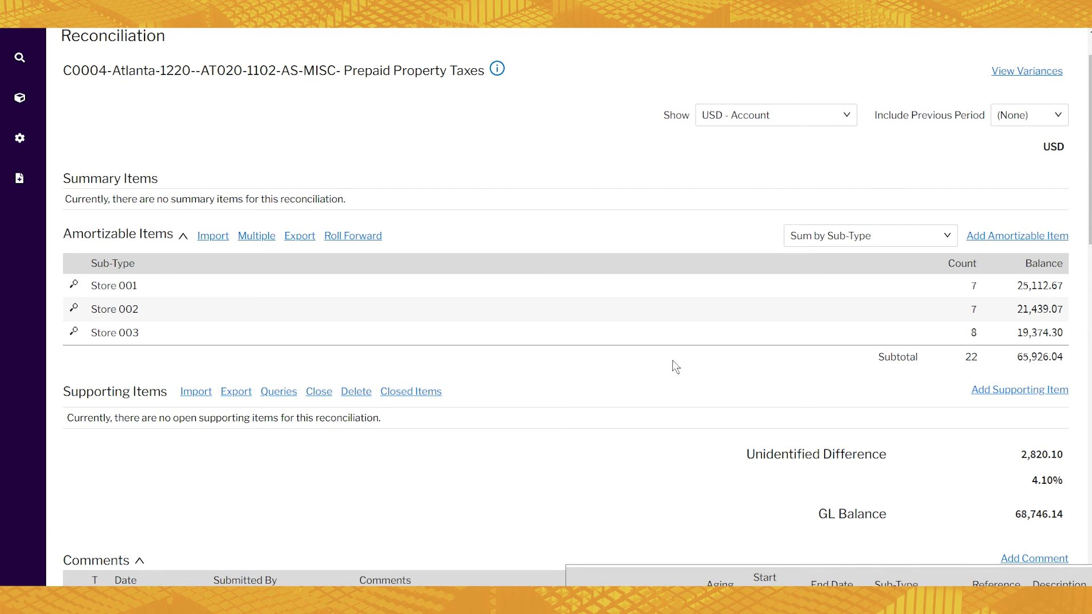
# - Switch the Amortizable Items totals from Sum by Sub-Type to Sum by None
pyautogui.click(828, 238)
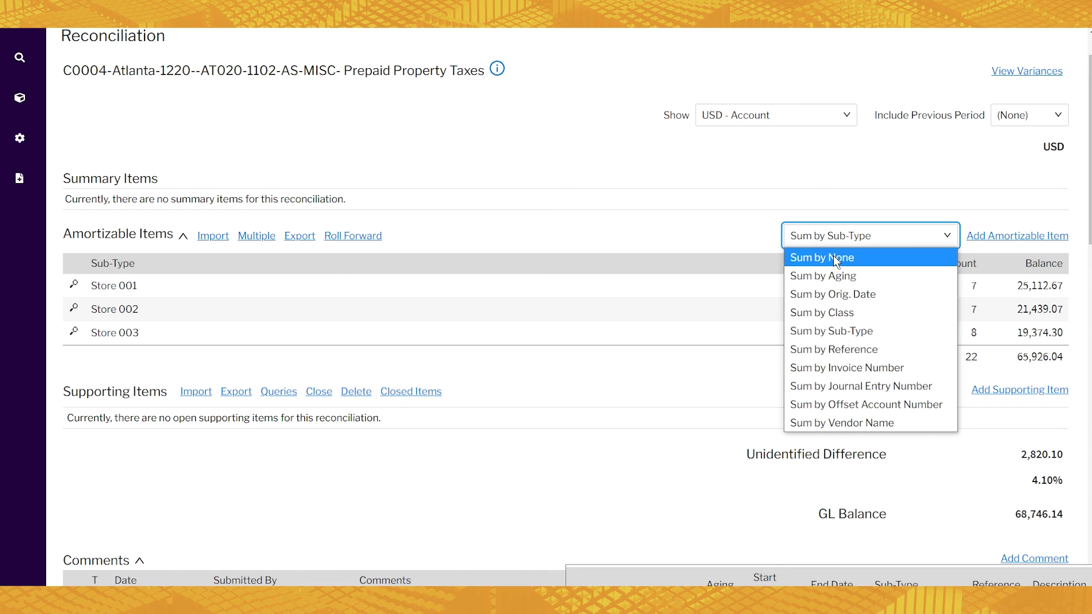
pyautogui.click(834, 255)
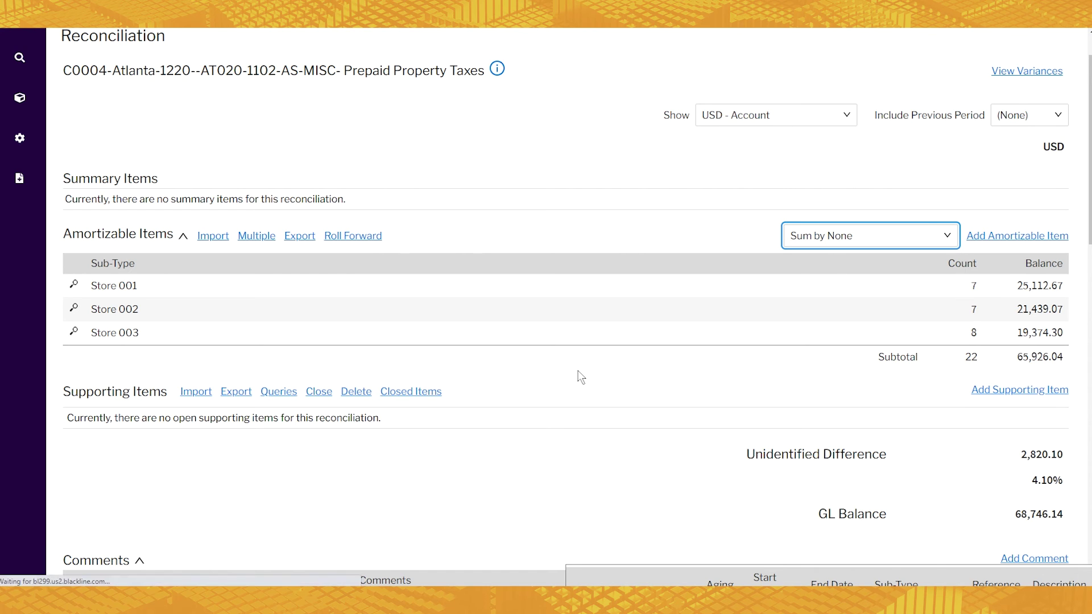